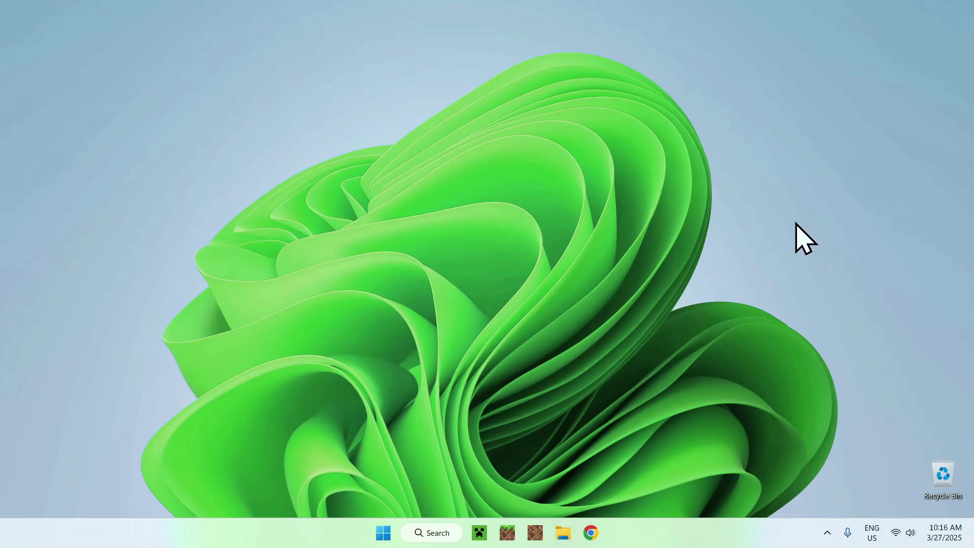
# Step: Search Google in Chrome for 'BlendyCat Fullbright'
pyautogui.click(591, 532)
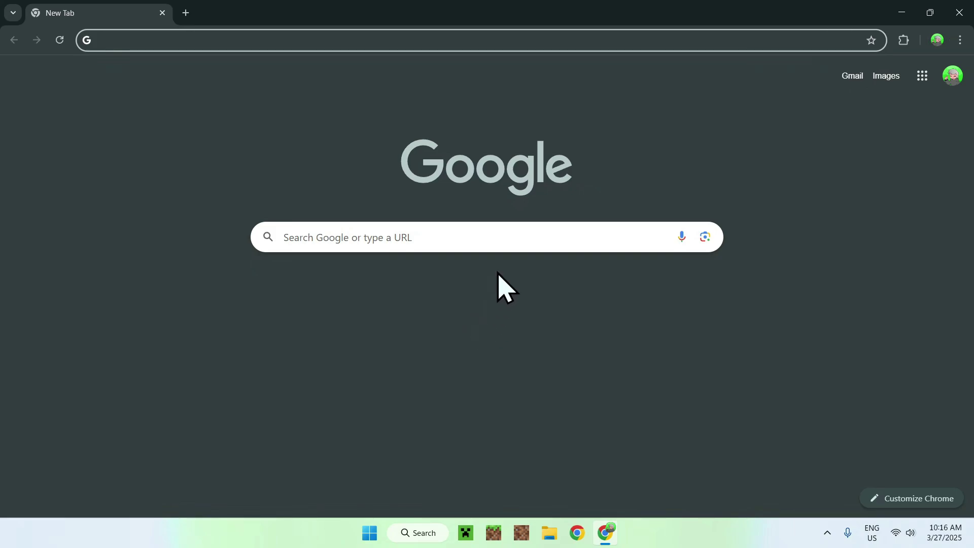
pyautogui.click(488, 236)
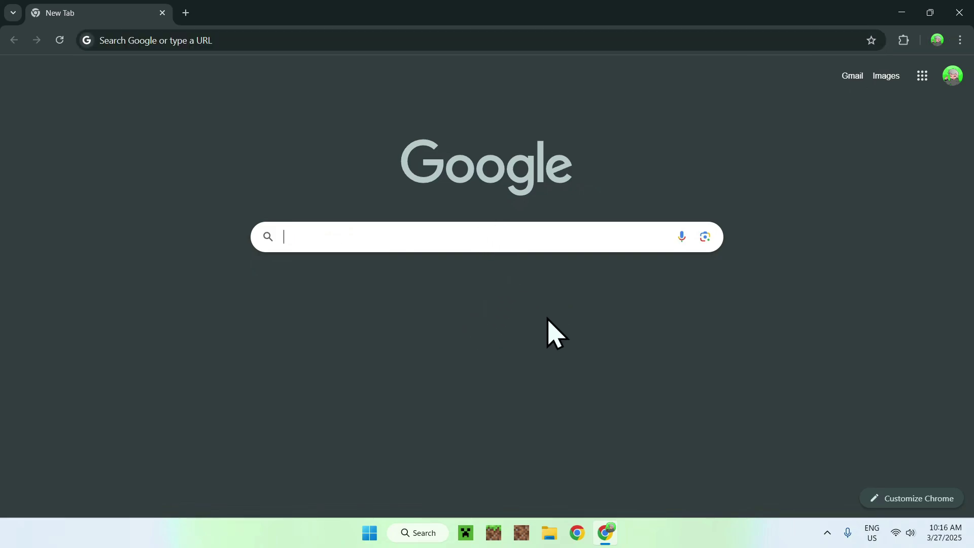
pyautogui.write('BlendyCat Fullbright')
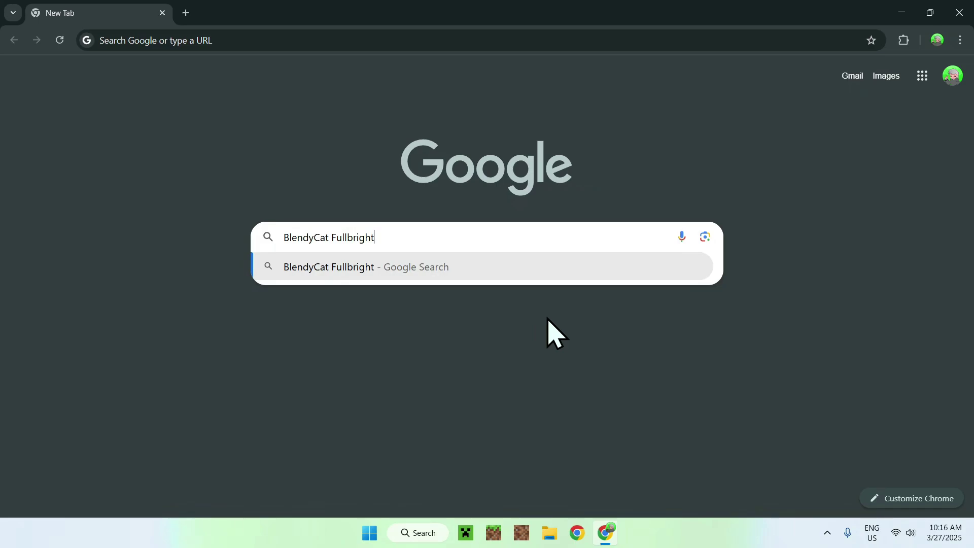
pyautogui.press('Return')
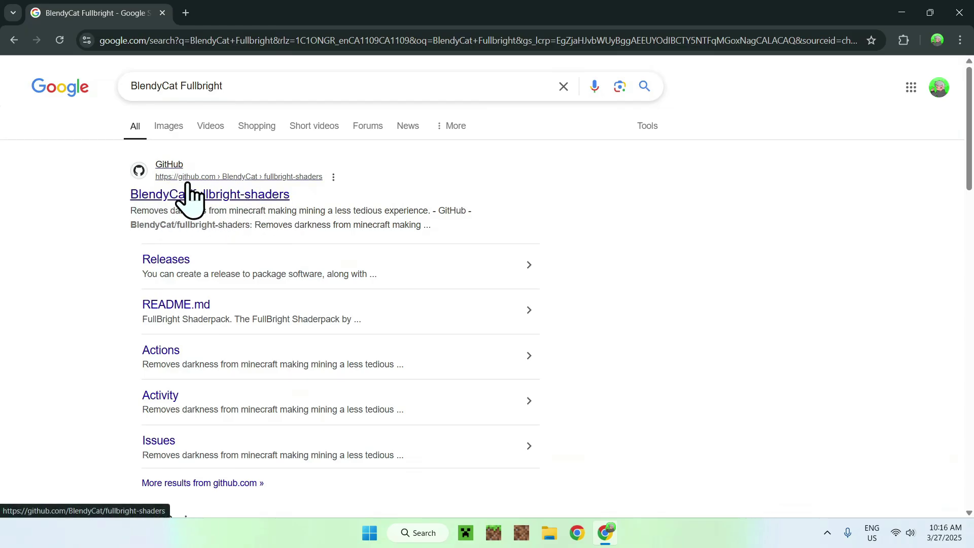
# Step: Download the fullbright-shaders GitHub repository as fullbright-shaders-master.zip
pyautogui.click(205, 201)
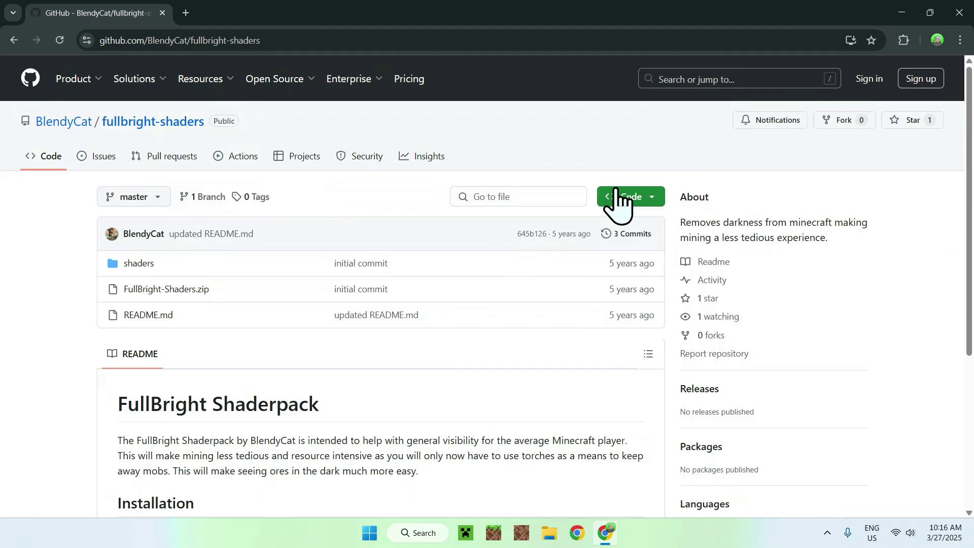
pyautogui.click(638, 199)
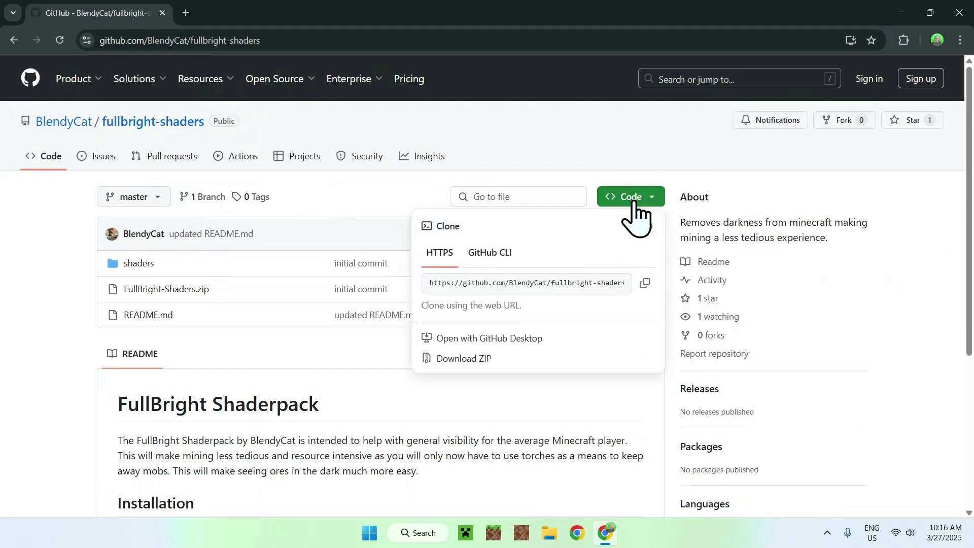
pyautogui.click(491, 359)
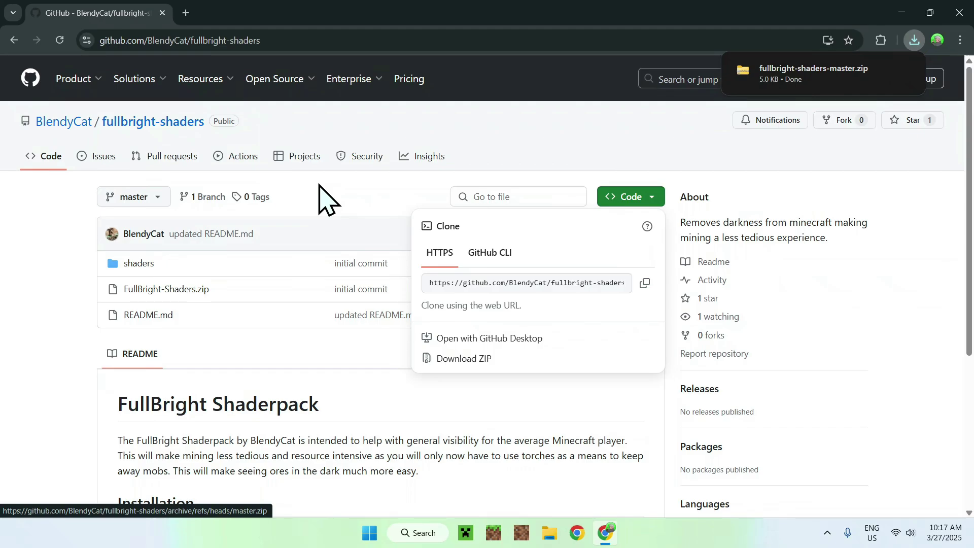
# Step: Search Google for 'Iris Shaders' in a new tab
pyautogui.click(186, 13)
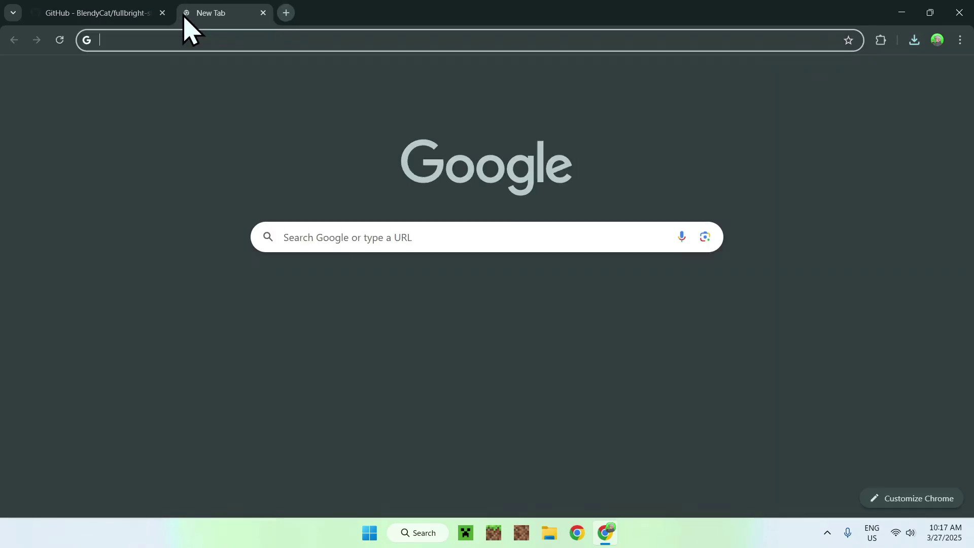
pyautogui.click(293, 239)
pyautogui.write('Iris Shaders')
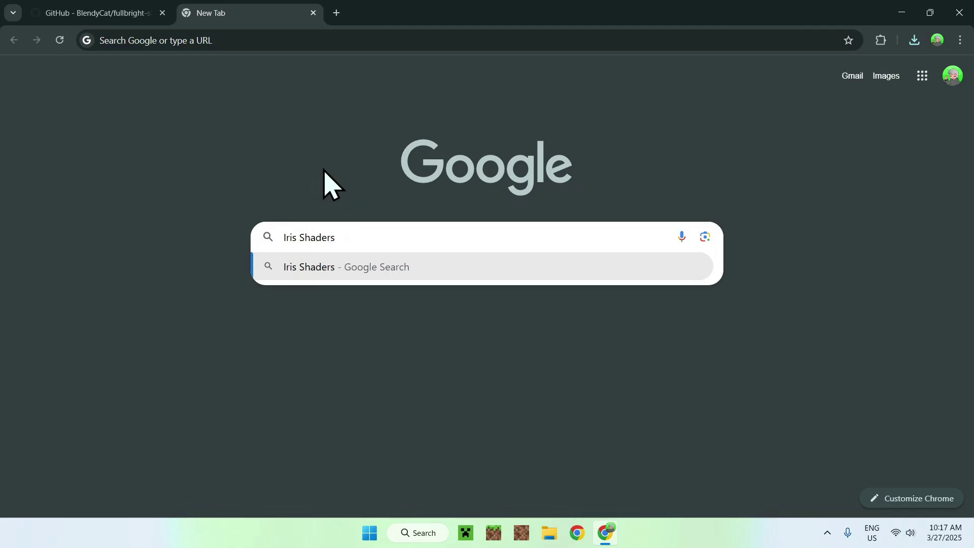
pyautogui.press('Return')
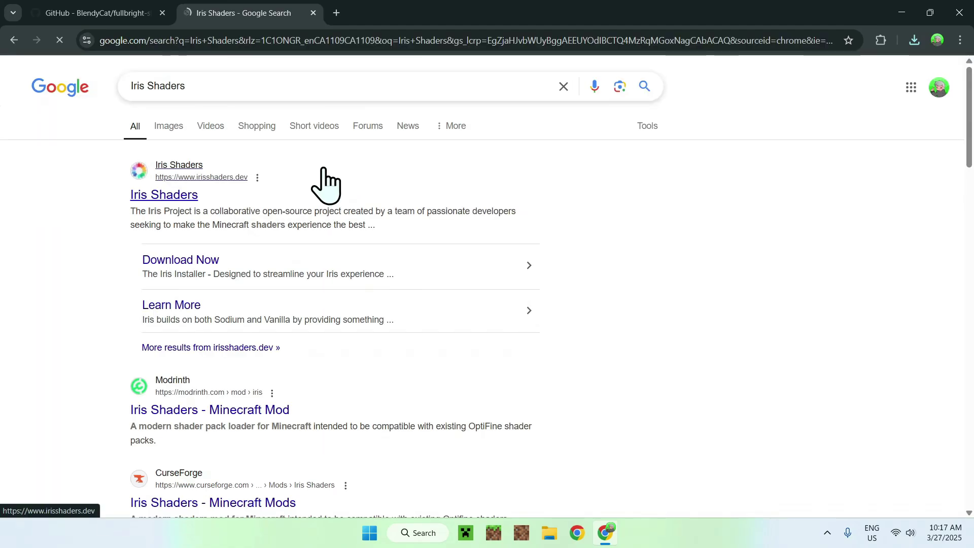
# Step: Download the universal Iris-Installer-3.2.1.jar from the irisshaders.dev download page
pyautogui.click(167, 197)
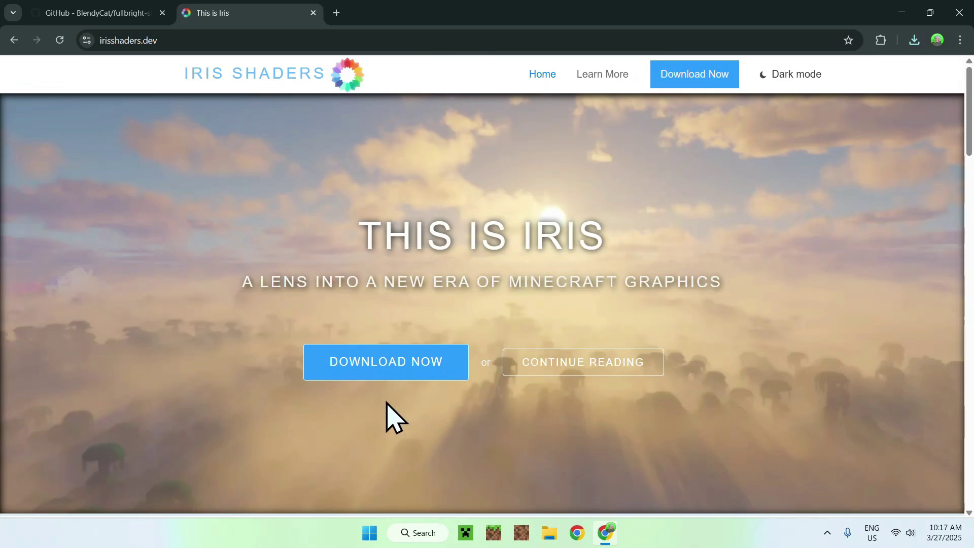
pyautogui.click(382, 373)
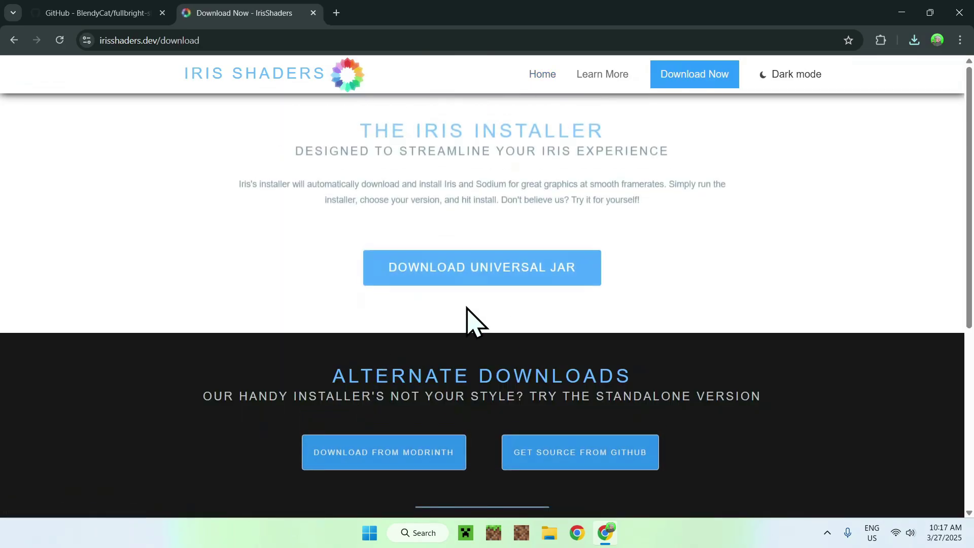
pyautogui.click(471, 282)
pyautogui.moveTo(832, 76)
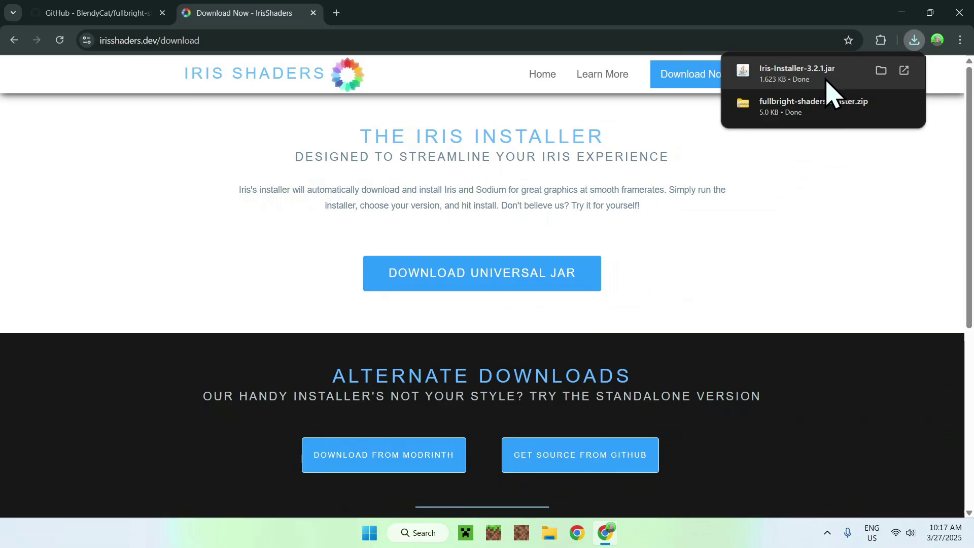
pyautogui.click(336, 12)
# Step: Search Google for 'JDK 24' and open Oracle's Java Downloads page
pyautogui.click(352, 230)
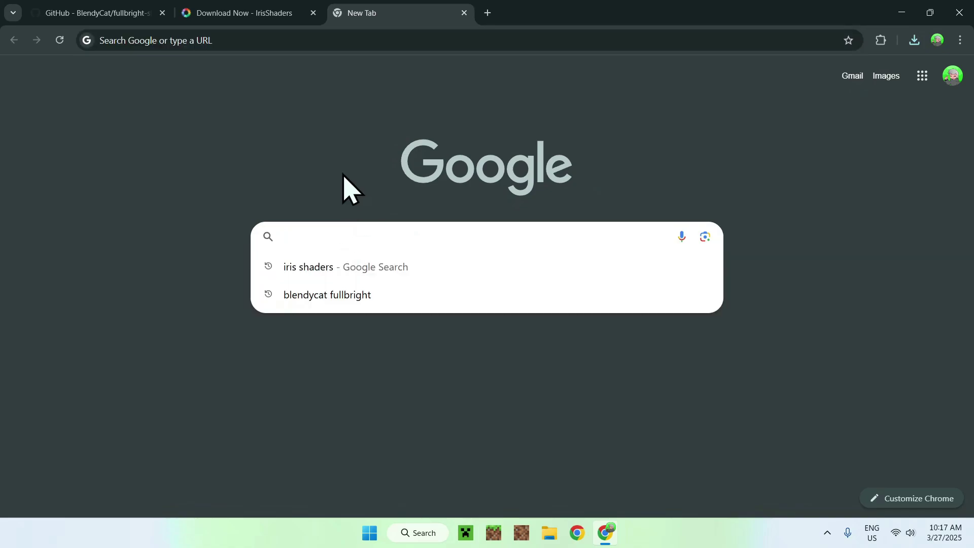
pyautogui.write('JDK 24')
pyautogui.press('Return')
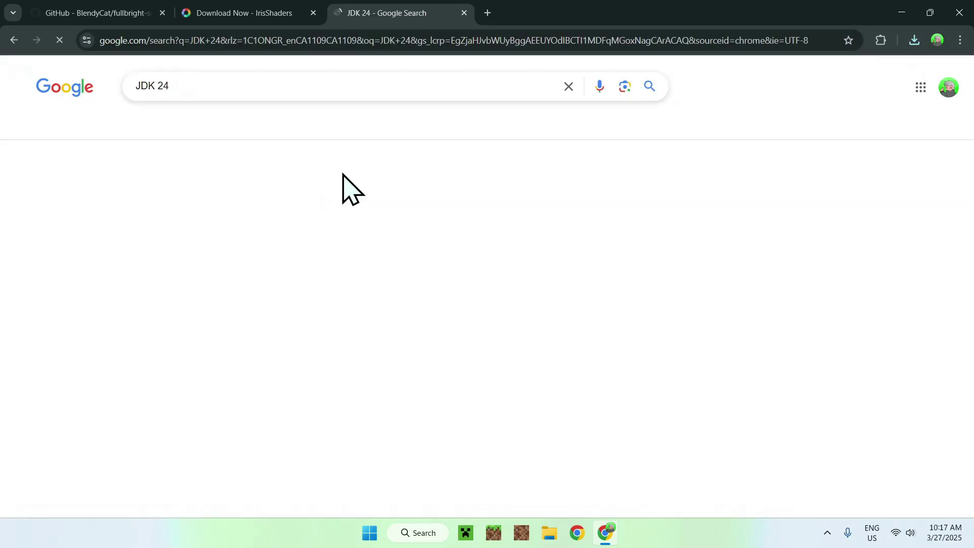
pyautogui.scroll(-6, 69, 339)
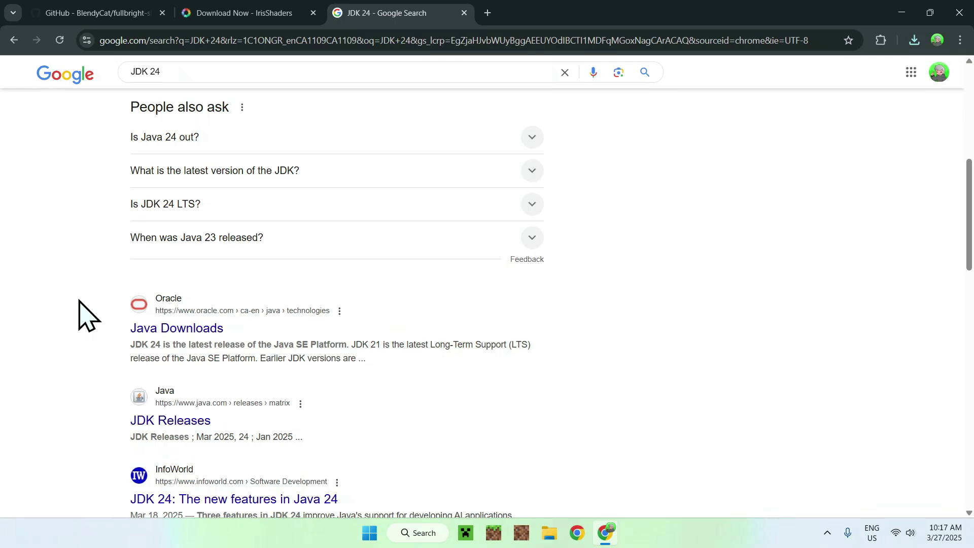
pyautogui.click(177, 332)
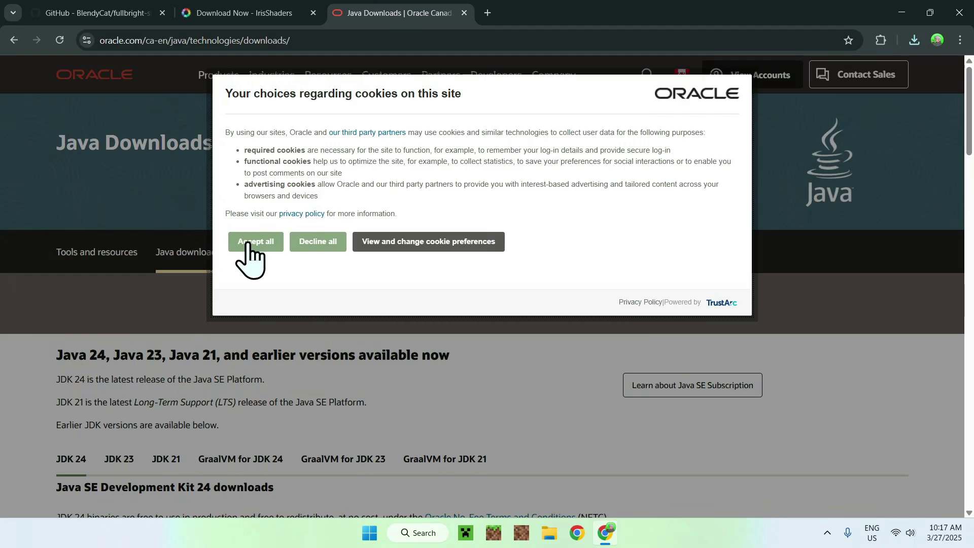
# Step: Accept cookies, view the JDK 24 Windows downloads, then close Chrome
pyautogui.click(254, 243)
pyautogui.scroll(-3, 32, 208)
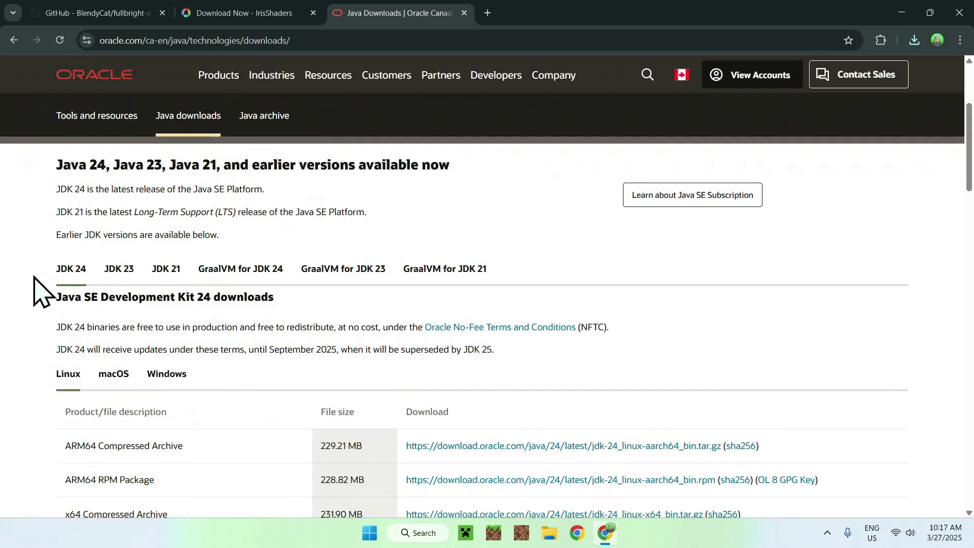
pyautogui.click(161, 378)
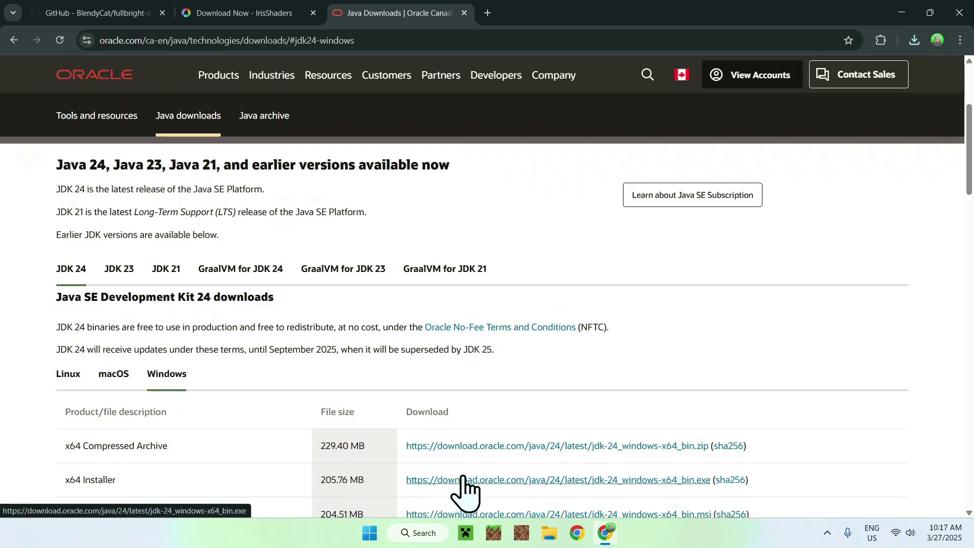
pyautogui.click(914, 40)
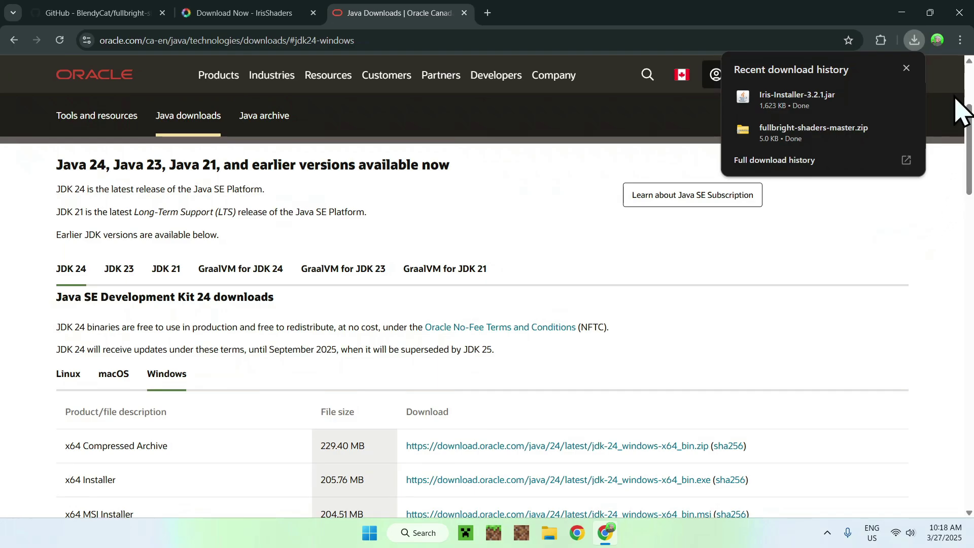
pyautogui.click(959, 12)
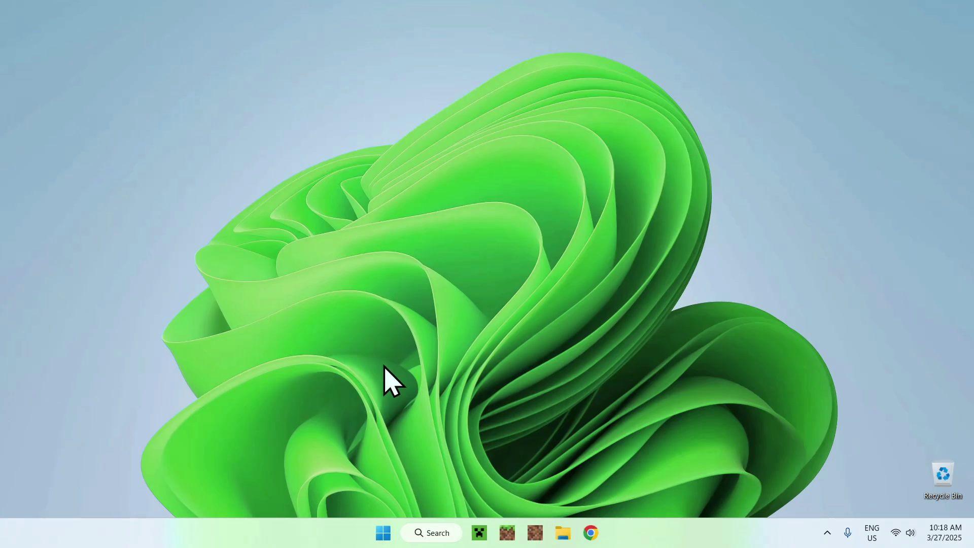
# Step: Run Iris-Installer-3.2.1.jar from Downloads to install Iris for 1.21.5, then switch to Minecraft Launcher
pyautogui.click(562, 532)
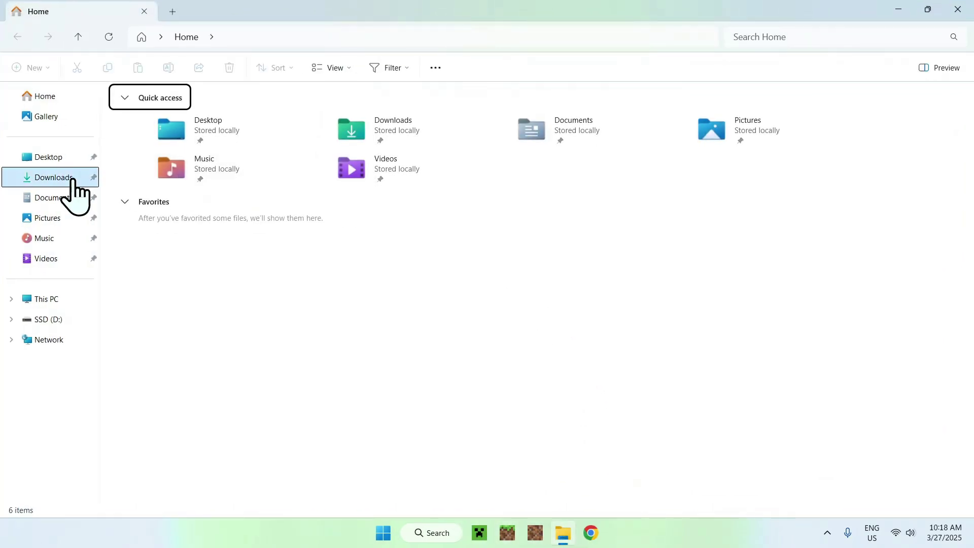
pyautogui.click(54, 177)
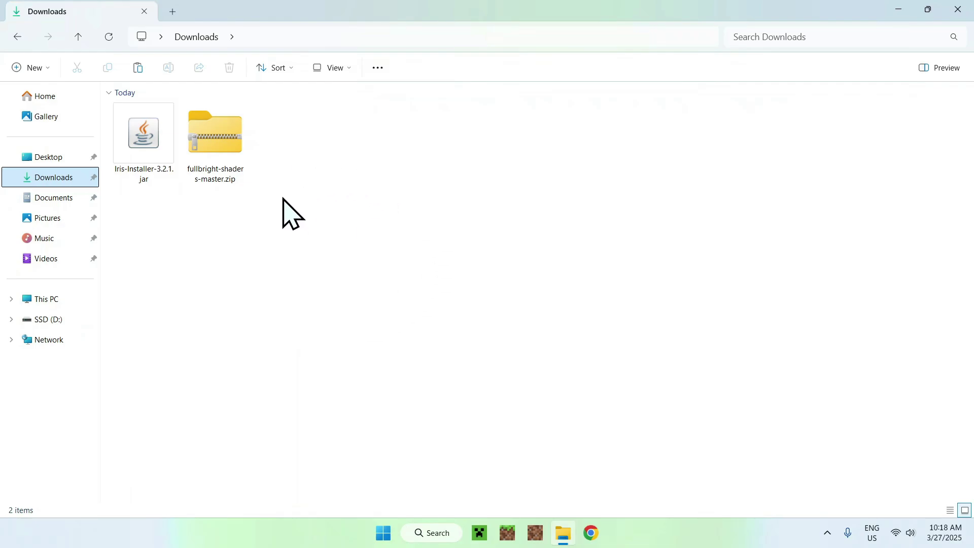
pyautogui.click(140, 175)
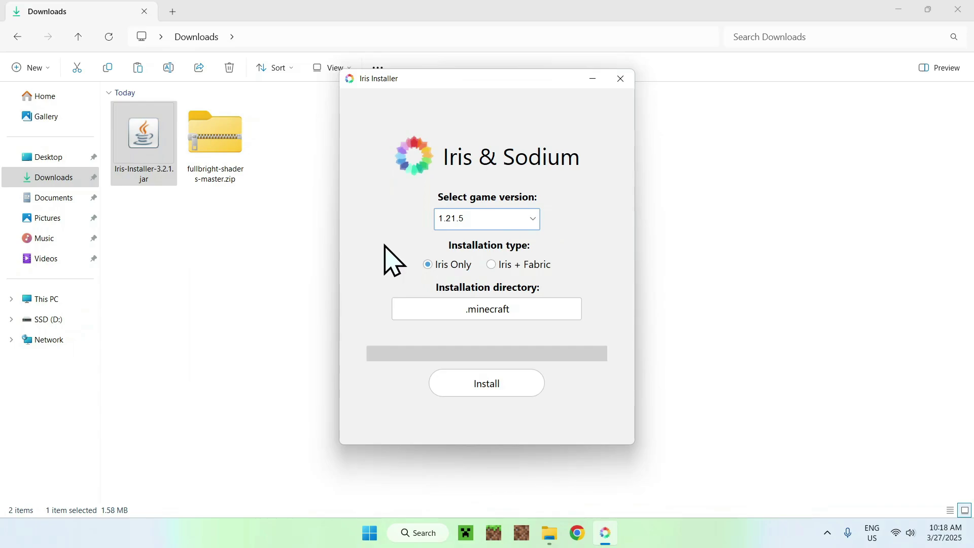
pyautogui.click(488, 383)
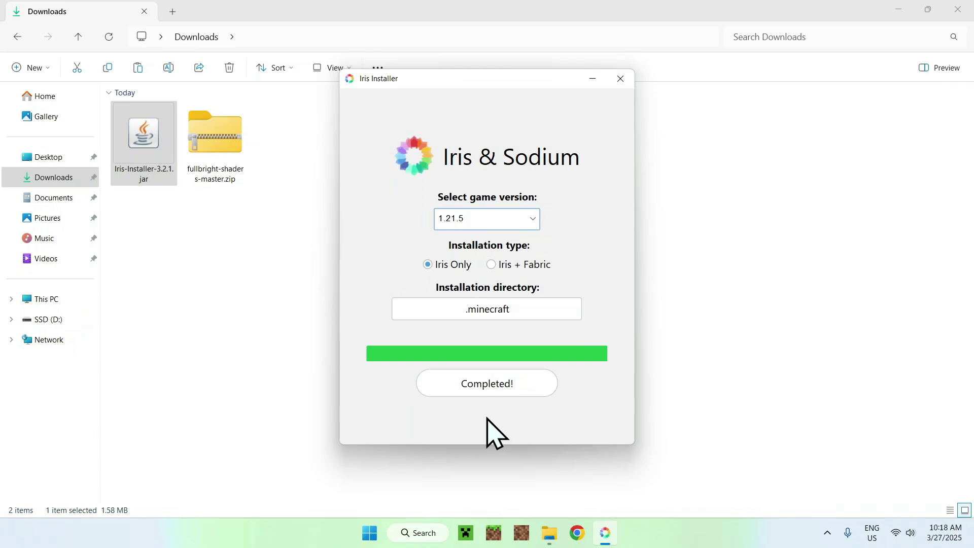
pyautogui.click(622, 80)
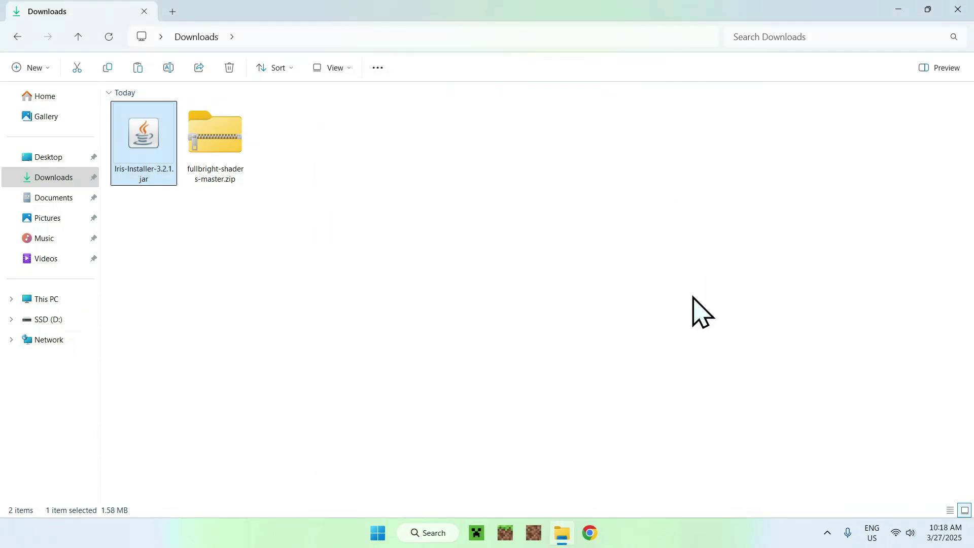
pyautogui.click(480, 533)
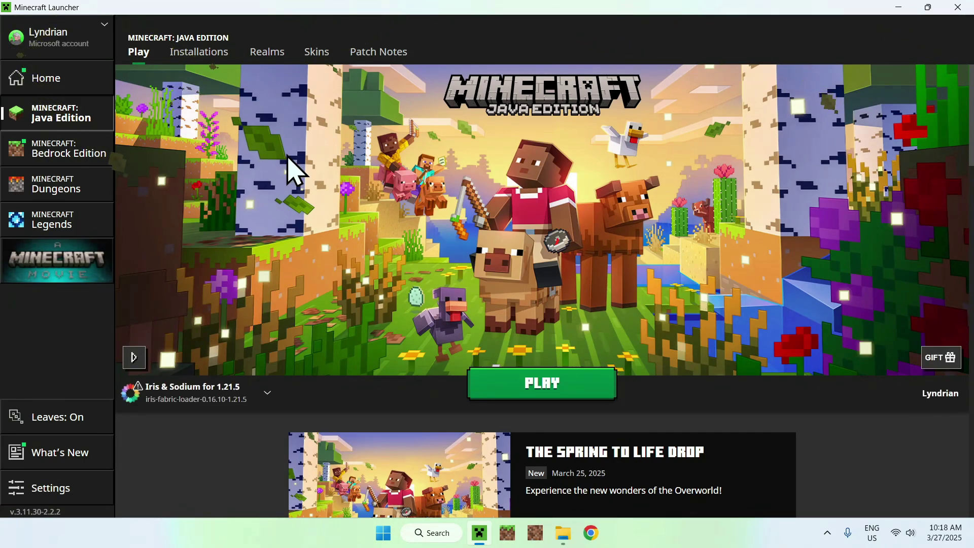
# Step: Open the Iris & Sodium for 1.21.5 game folder from Installations and select shaderpacks
pyautogui.click(198, 55)
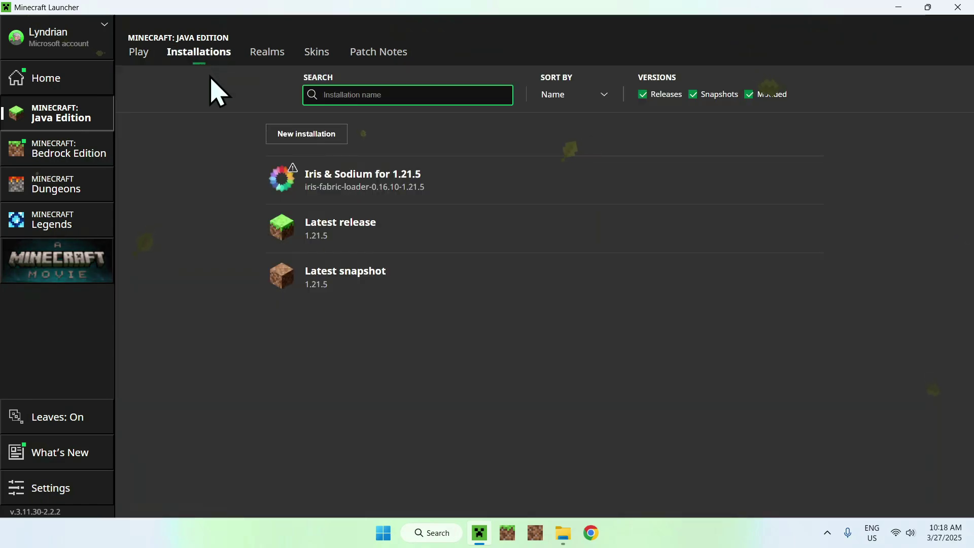
pyautogui.moveTo(453, 168)
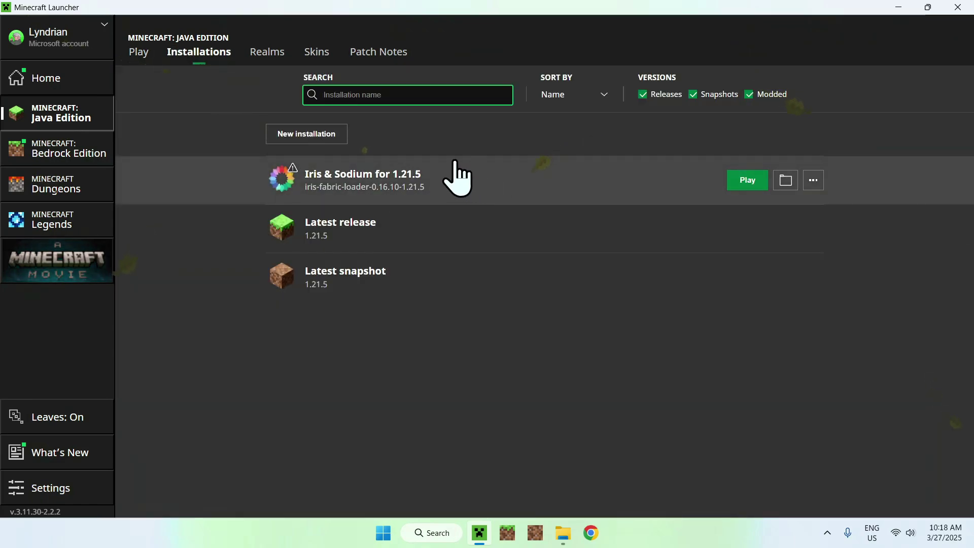
pyautogui.click(784, 181)
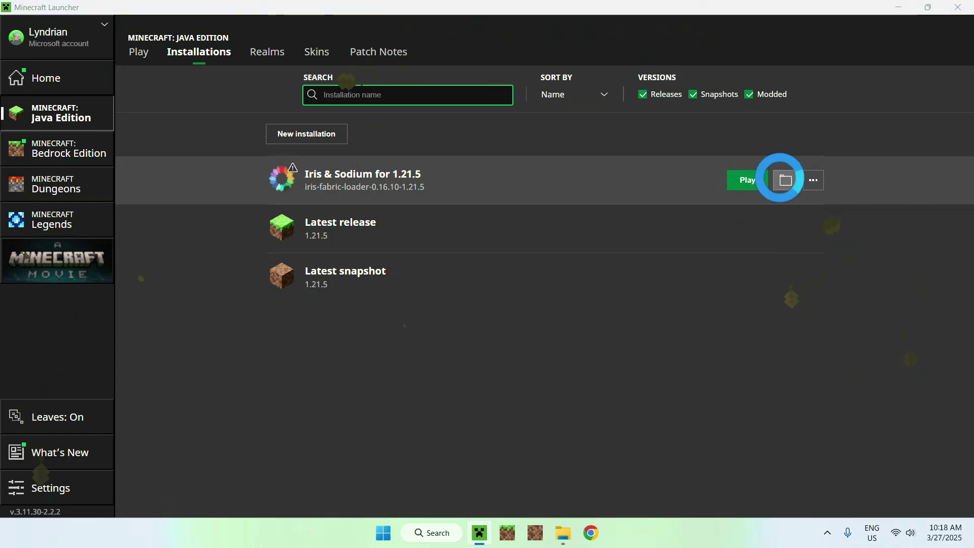
pyautogui.click(298, 466)
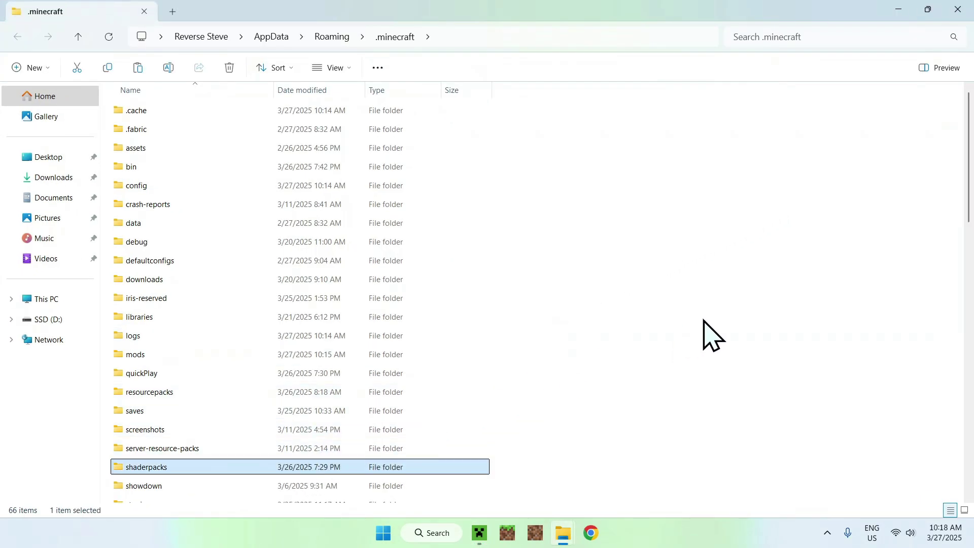
# Step: Copy fullbright-shaders-master.zip from Downloads and paste it into .minecraft\shaderpacks
pyautogui.doubleClick(196, 464)
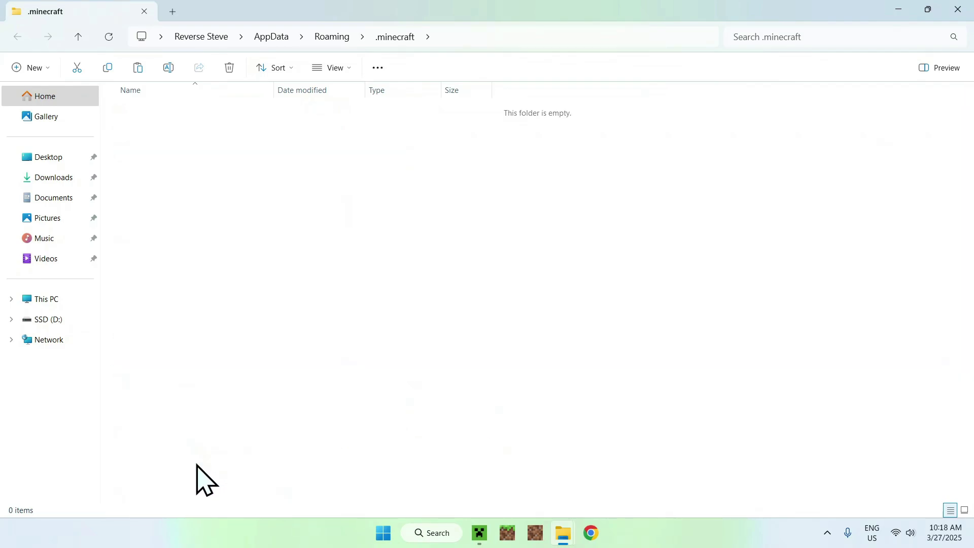
pyautogui.click(56, 177)
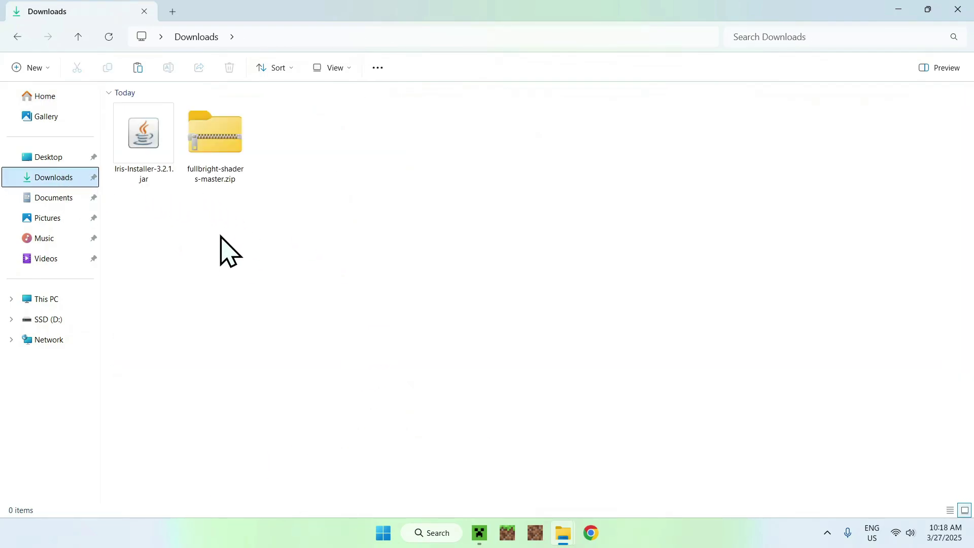
pyautogui.click(233, 145)
pyautogui.click(113, 71)
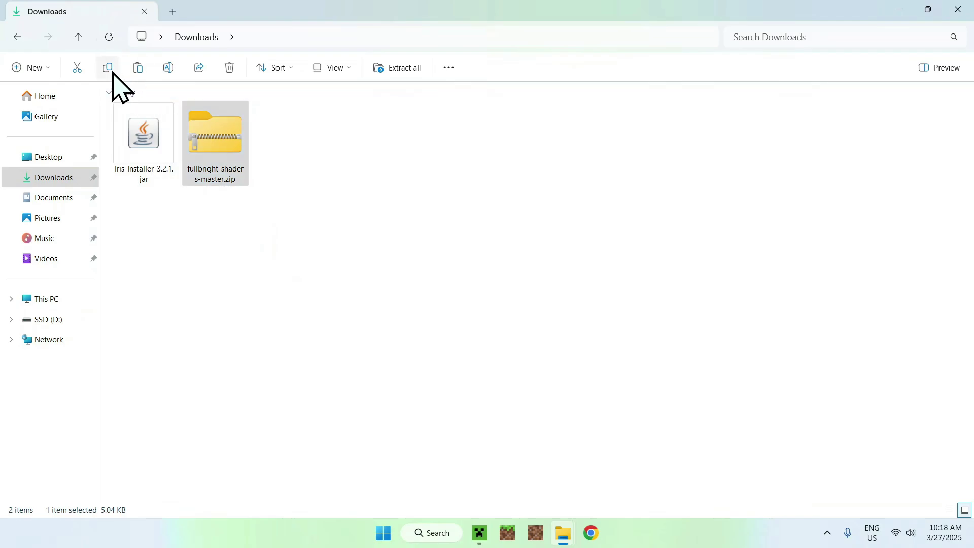
pyautogui.click(17, 36)
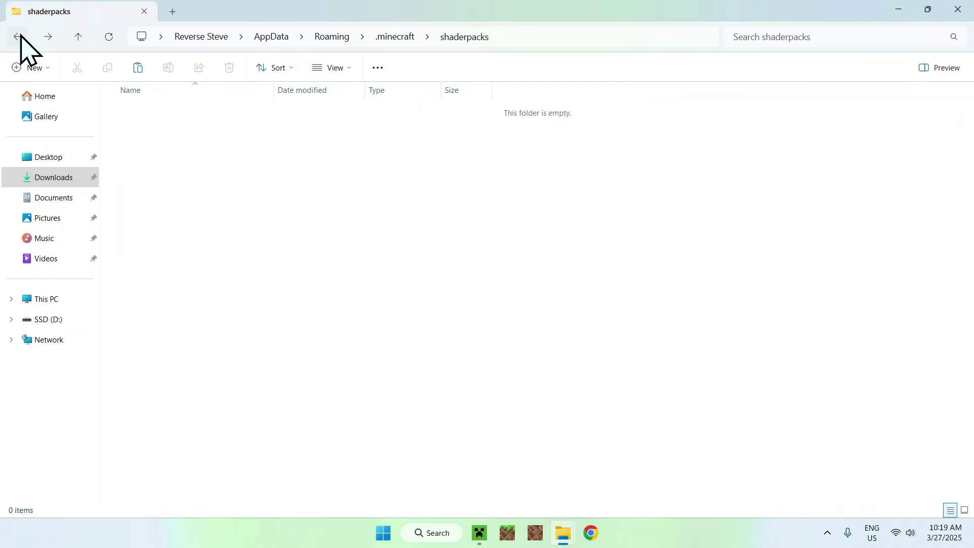
pyautogui.click(140, 67)
pyautogui.click(238, 166)
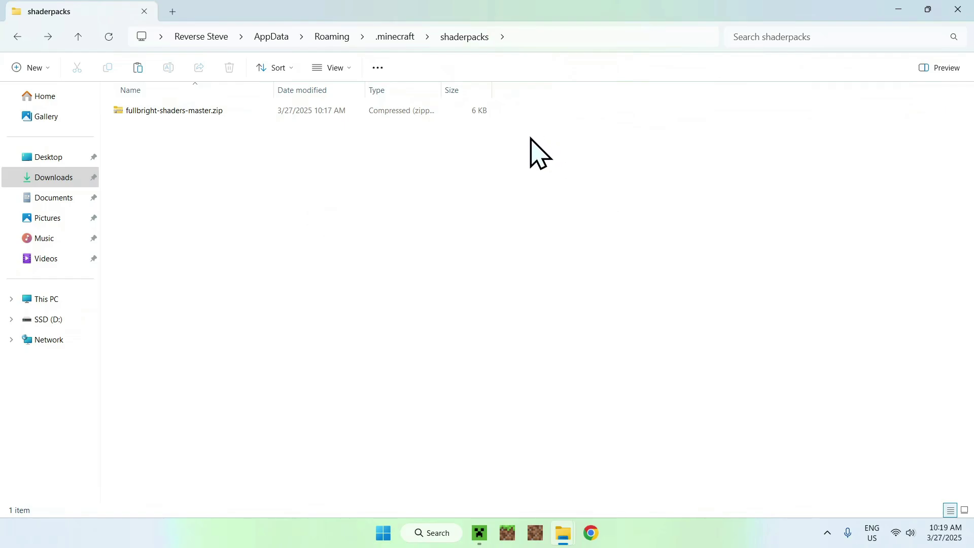
# Step: Launch the Iris & Sodium for 1.21.5 profile from the launcher's Play page
pyautogui.click(478, 533)
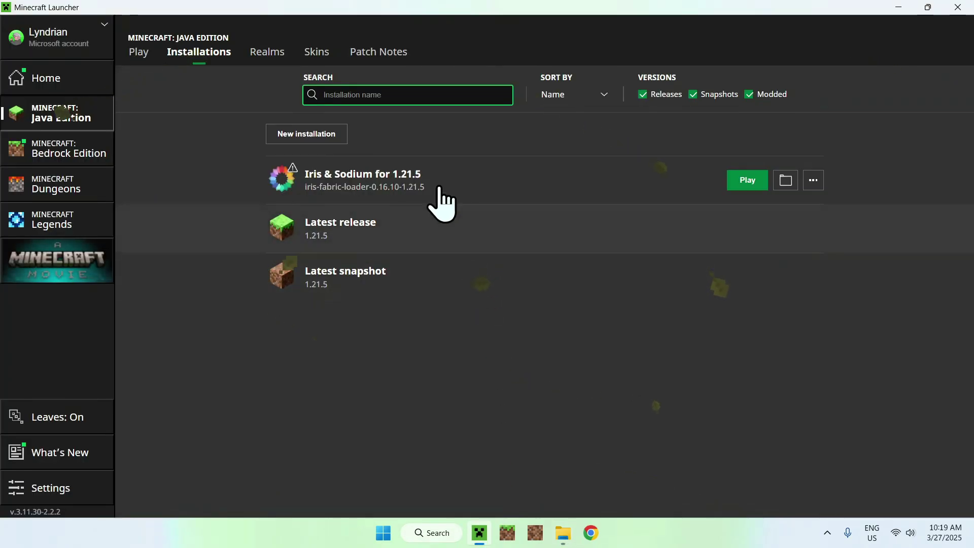
pyautogui.click(139, 53)
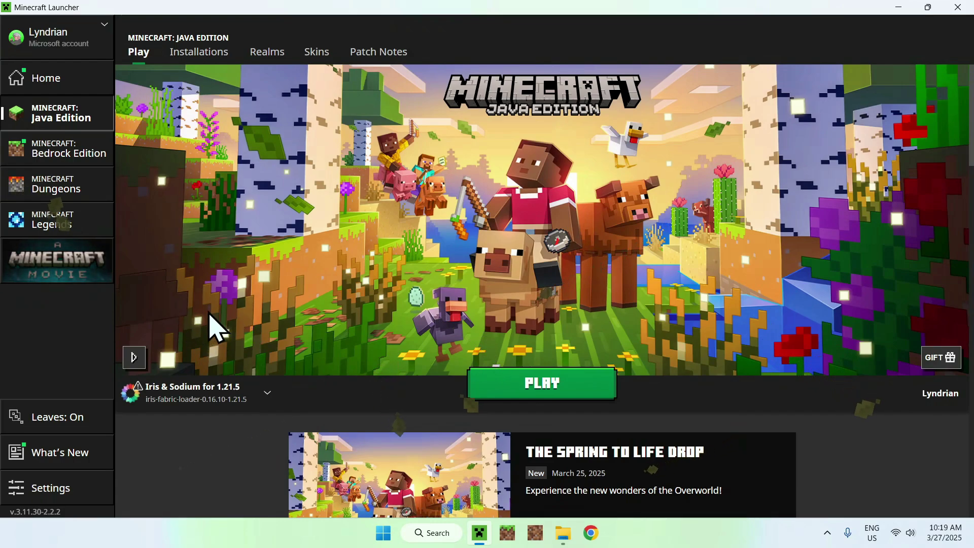
pyautogui.click(533, 392)
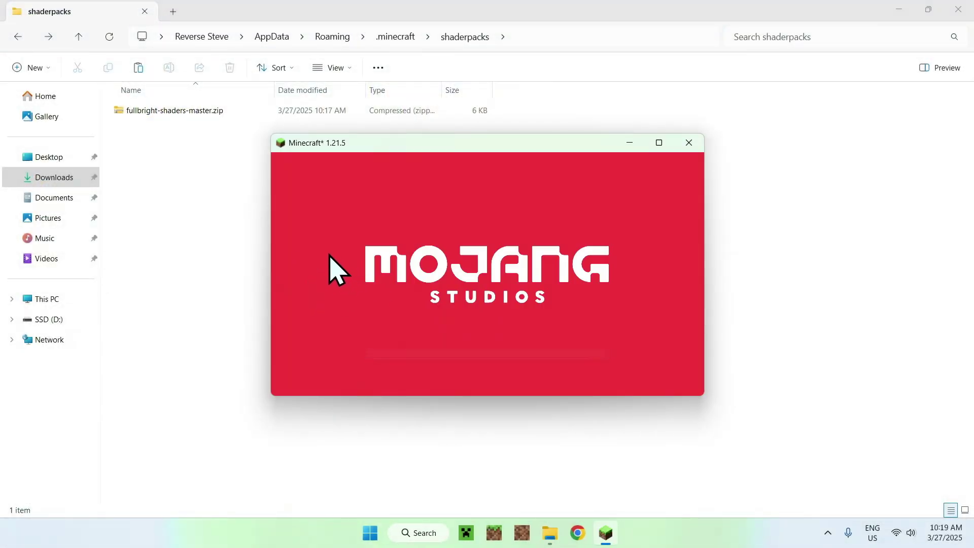
# Step: Maximize the Minecraft window and load the Tutorials singleplayer world
pyautogui.click(659, 142)
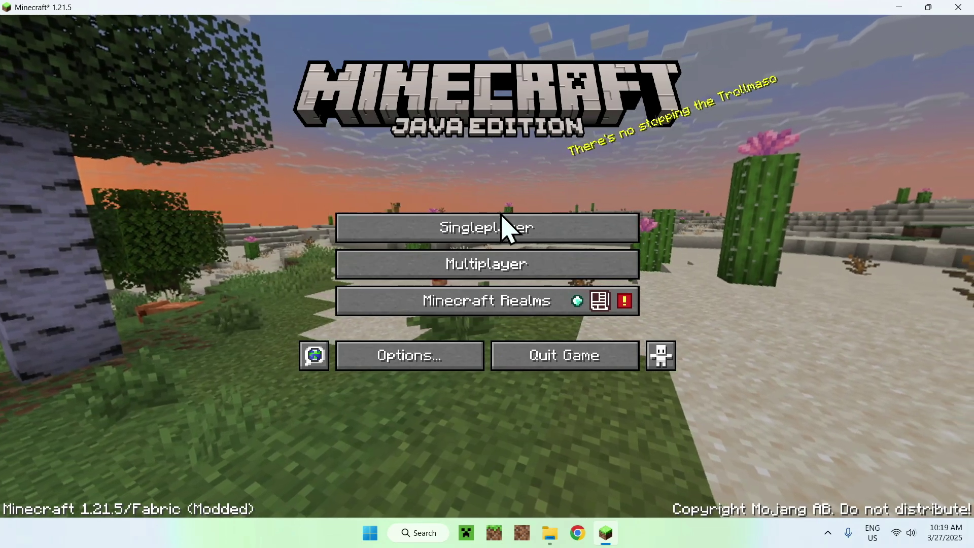
pyautogui.click(483, 231)
pyautogui.click(294, 116)
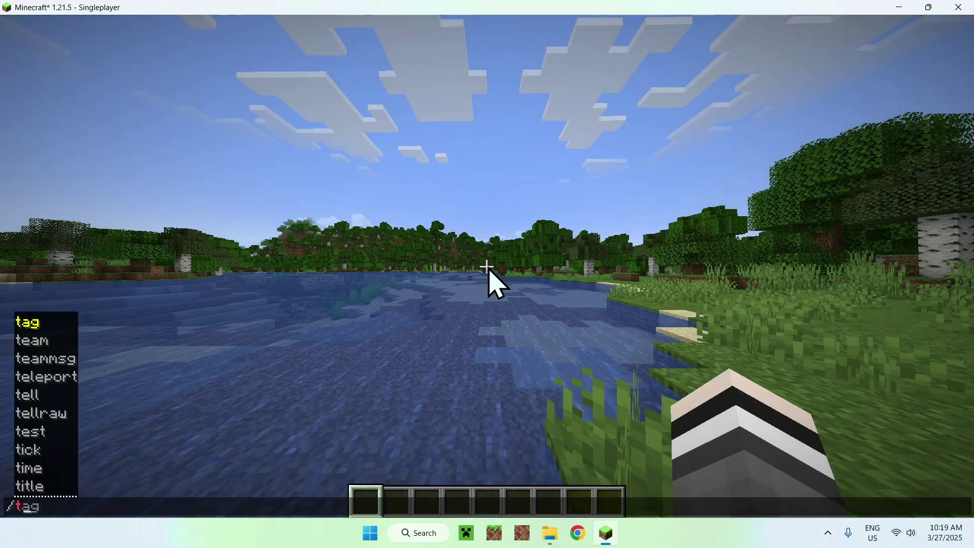
# Step: Run /time set midnight in chat to make the world night (time 18000)
pyautogui.write('me set mi')
pyautogui.press('Tab')
pyautogui.press('Return')
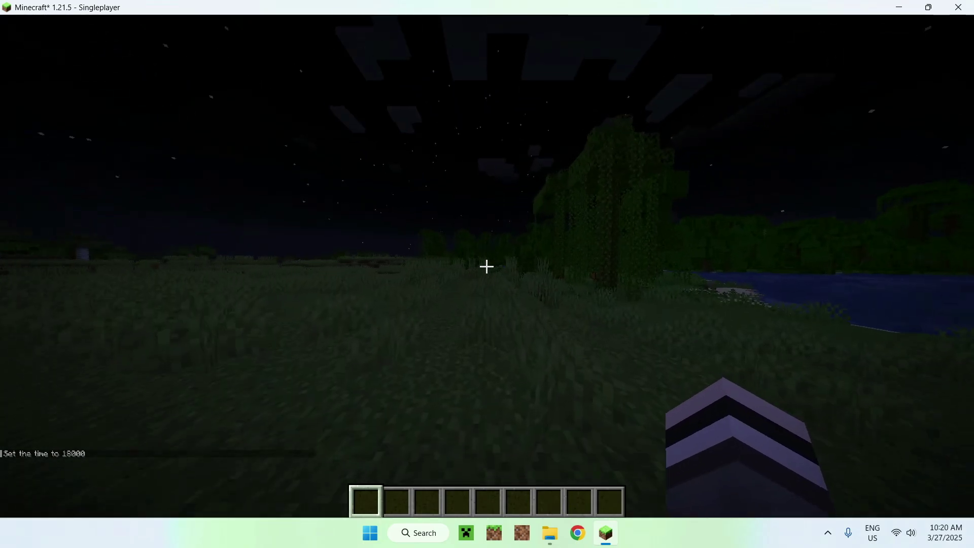
# Step: Select fullbright-shaders-master.zip under Video Settings > Shader Packs and apply it
pyautogui.press('Escape')
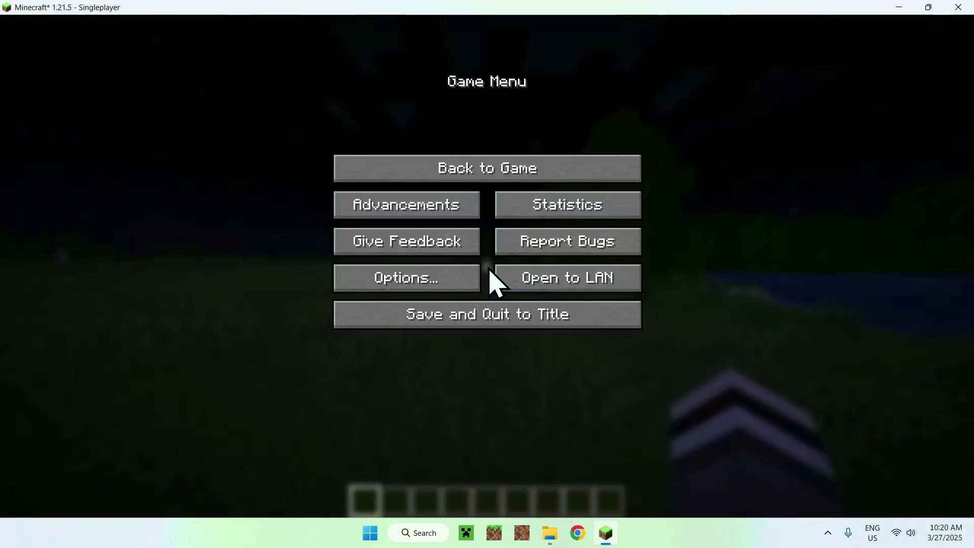
pyautogui.click(405, 278)
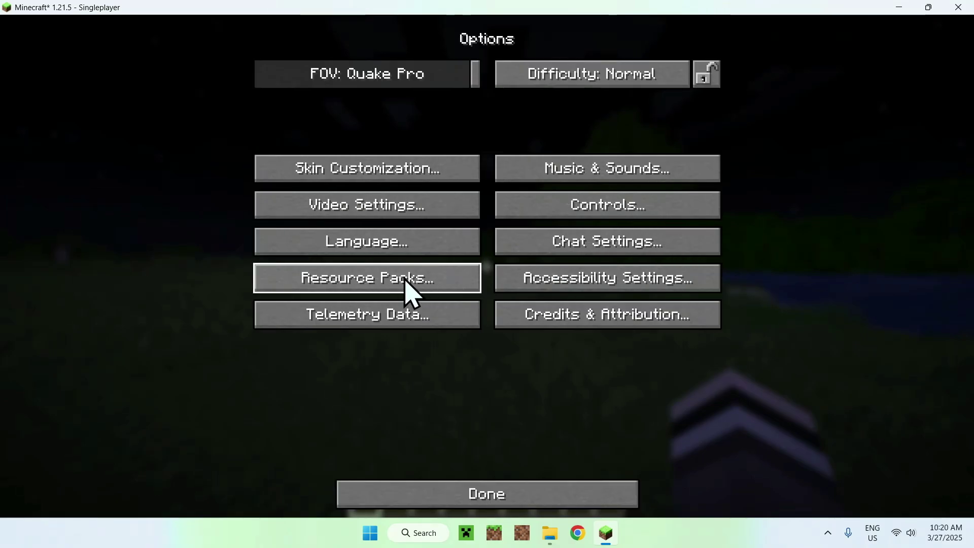
pyautogui.click(370, 213)
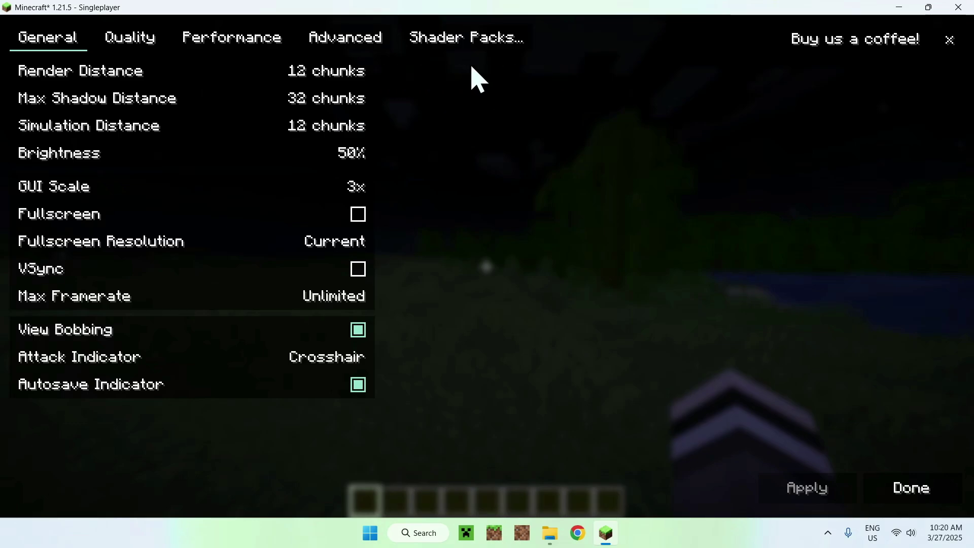
pyautogui.click(468, 51)
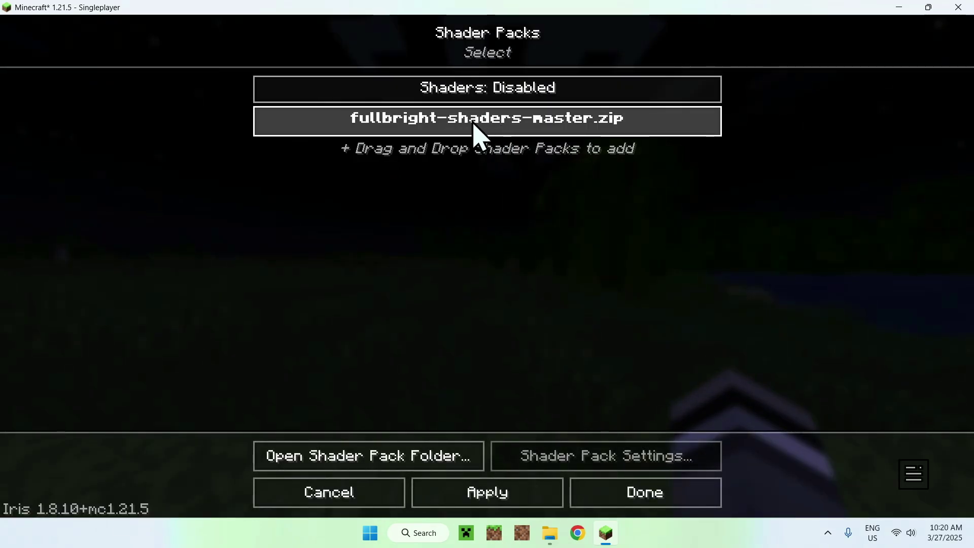
pyautogui.click(512, 131)
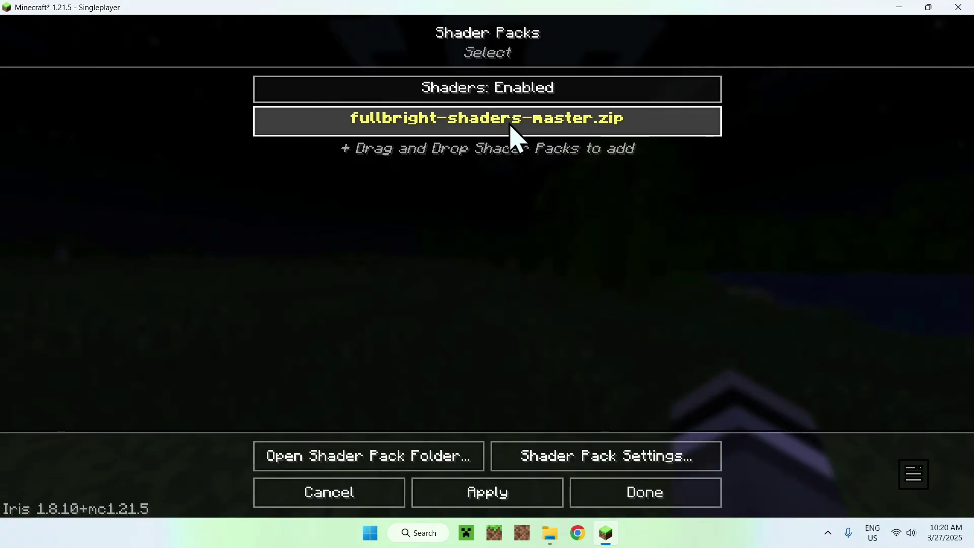
pyautogui.click(500, 485)
# Step: Resume the now fully lit midnight world and switch to third-person view with F5
pyautogui.press('Escape')
pyautogui.press('Escape')
pyautogui.press('Escape')
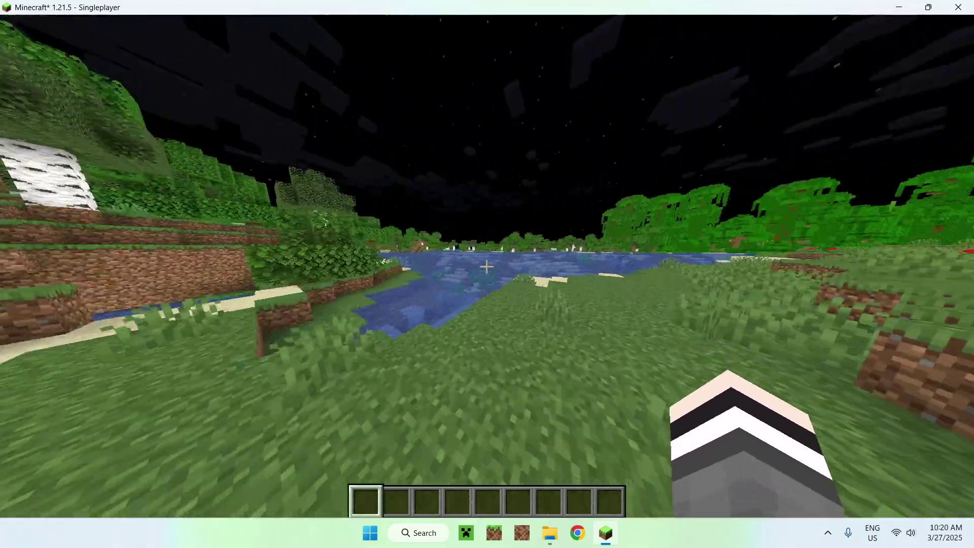
pyautogui.press('F5')
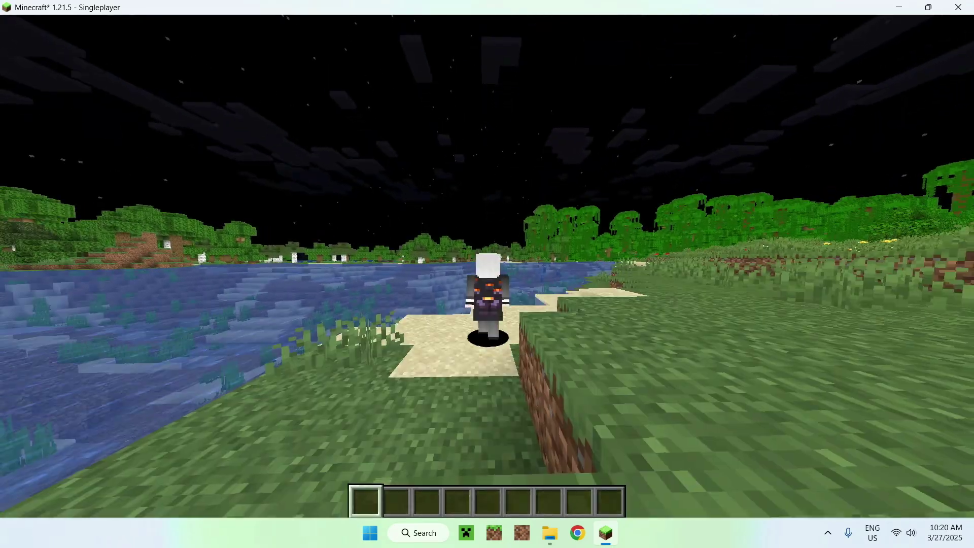